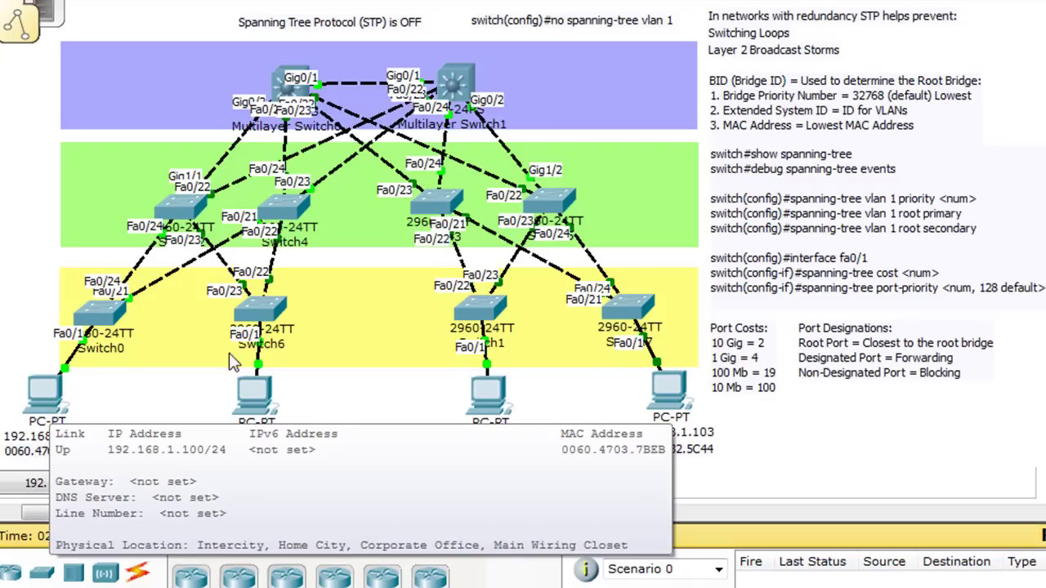
- Switch to the STP-running topology file and inspect the ports on Switch0 and Switch6
{"action": "mouse_move", "coordinate": [680, 404]}
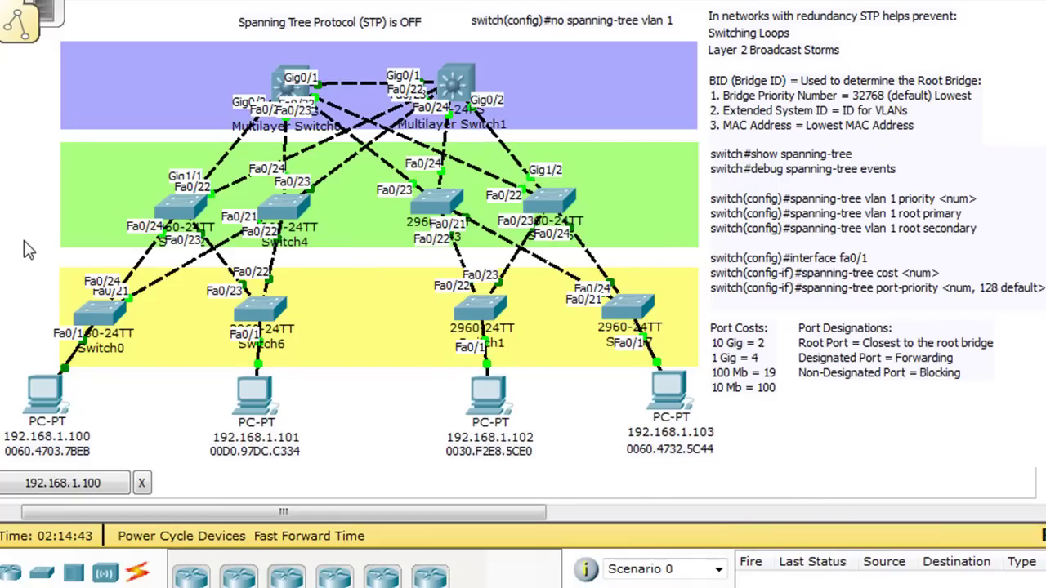
{"action": "mouse_move", "coordinate": [168, 216]}
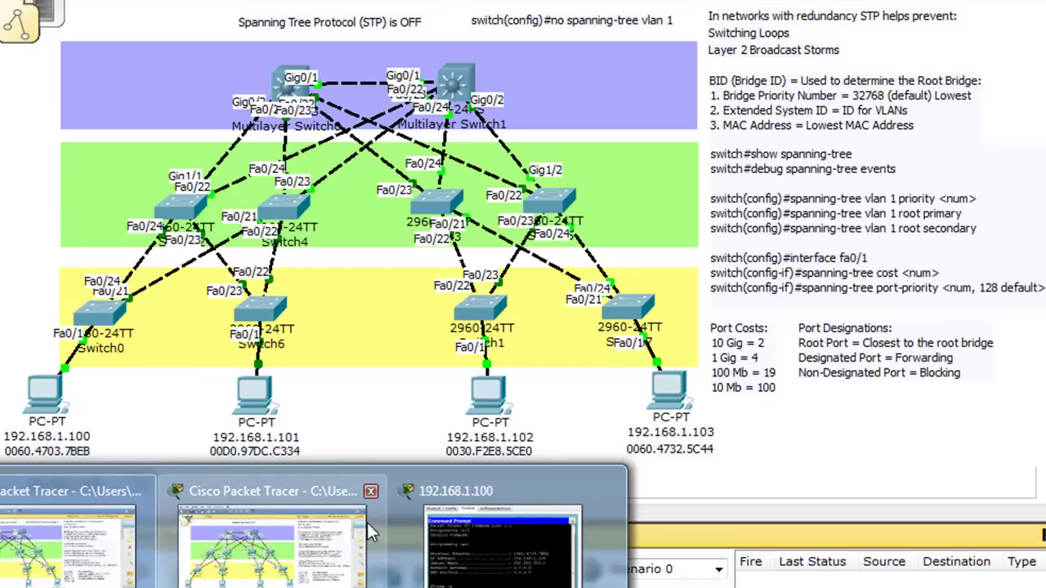
{"action": "left_click", "coordinate": [269, 491]}
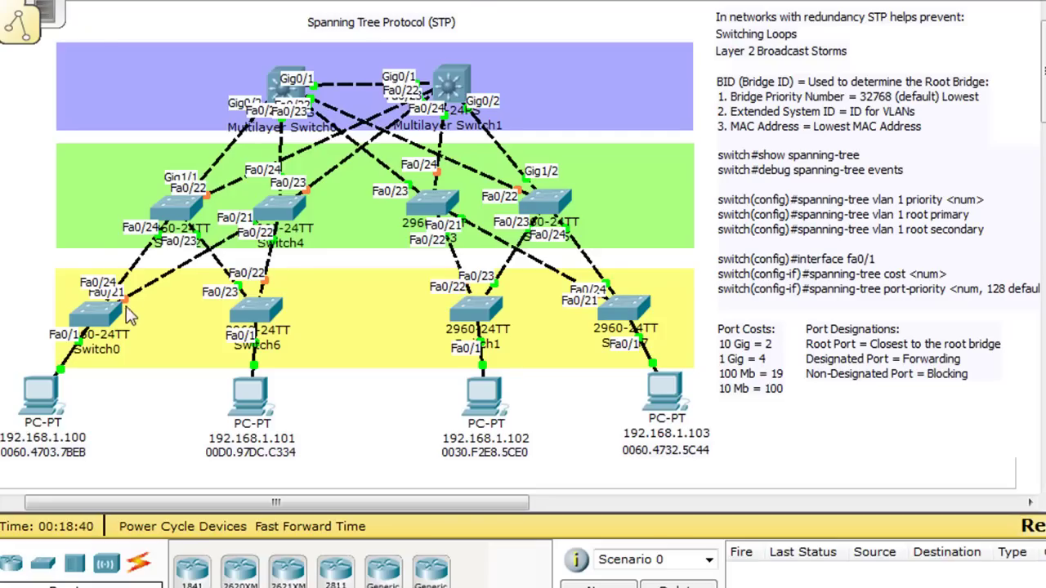
{"action": "mouse_move", "coordinate": [96, 307]}
{"action": "mouse_move", "coordinate": [253, 313]}
{"action": "mouse_move", "coordinate": [281, 286]}
- Place note 'A' by the leftmost PC, 'D' by the rightmost PC, and 'STA' beside the title
{"action": "type", "text": "A"}
{"action": "left_click", "coordinate": [408, 432]}
{"action": "type", "text": "D"}
{"action": "left_click", "coordinate": [568, 454]}
{"action": "mouse_move", "coordinate": [676, 388]}
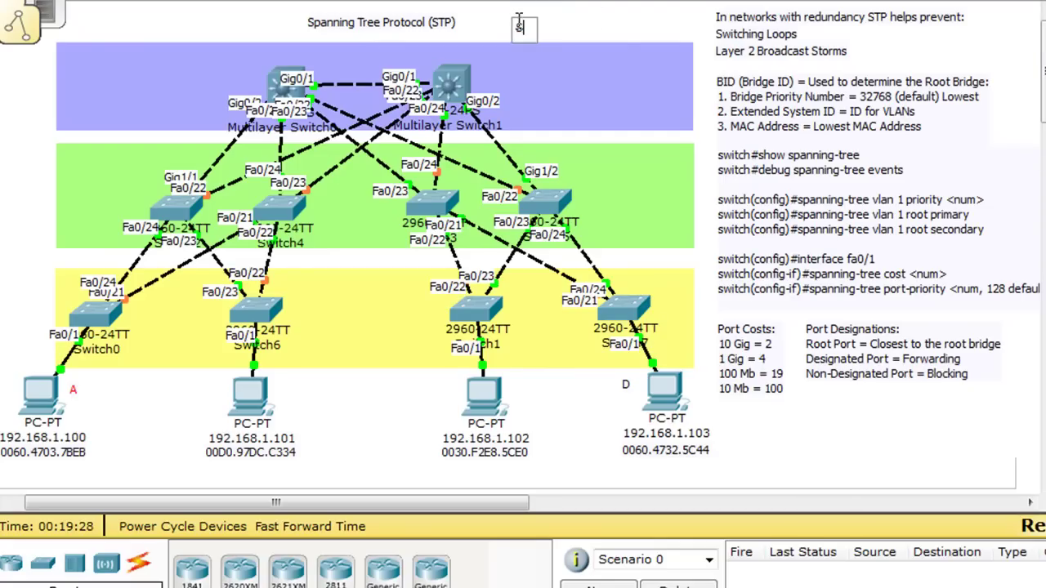
{"action": "left_click", "coordinate": [607, 26]}
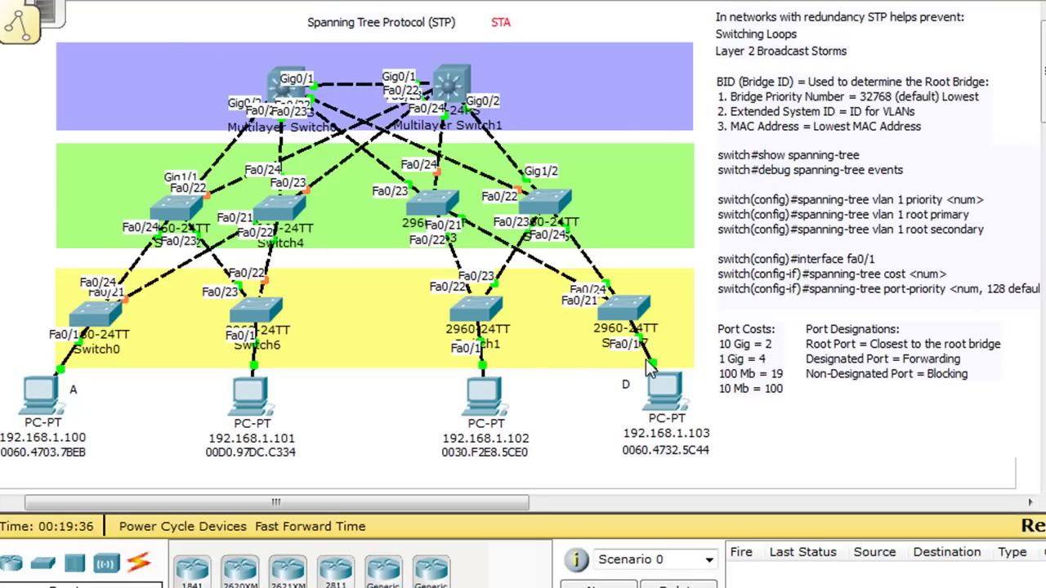
- Dismiss the switch port popup and clear the note selection, returning to the STP-off topology
{"action": "mouse_move", "coordinate": [629, 406]}
{"action": "mouse_move", "coordinate": [219, 199]}
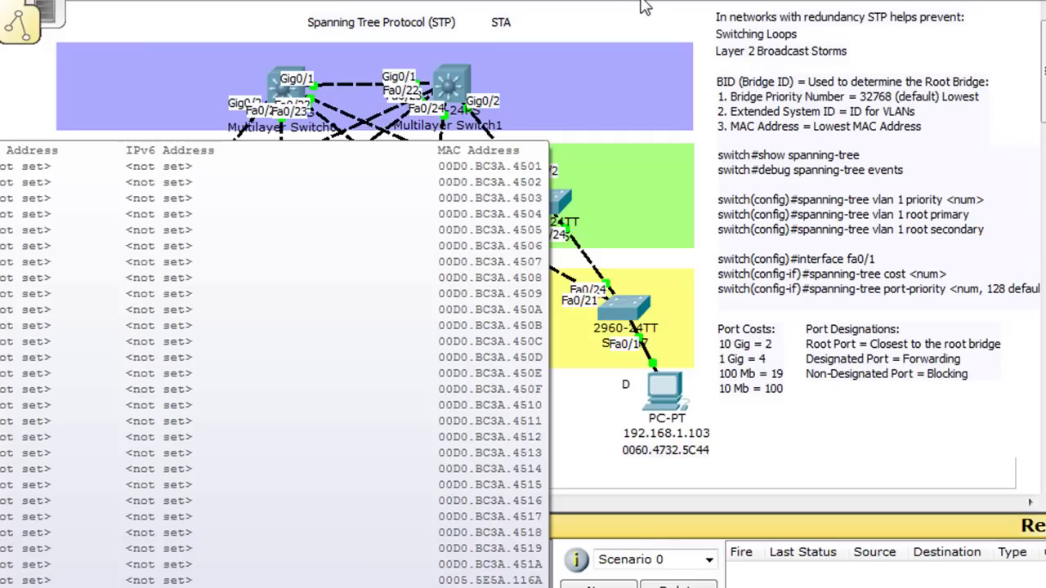
{"action": "left_click", "coordinate": [762, 60]}
{"action": "left_click", "coordinate": [617, 15]}
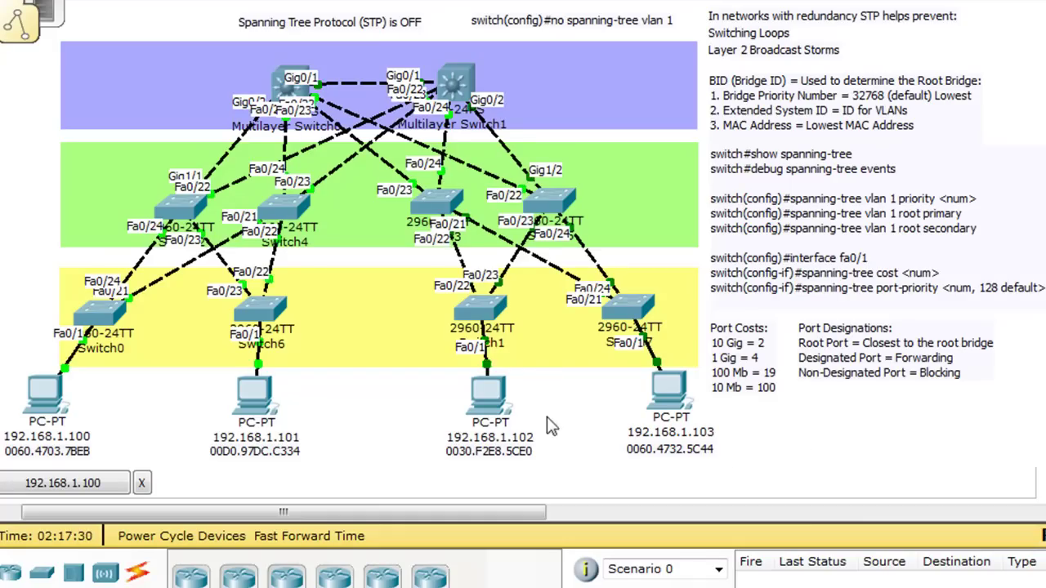
{"action": "mouse_move", "coordinate": [65, 409]}
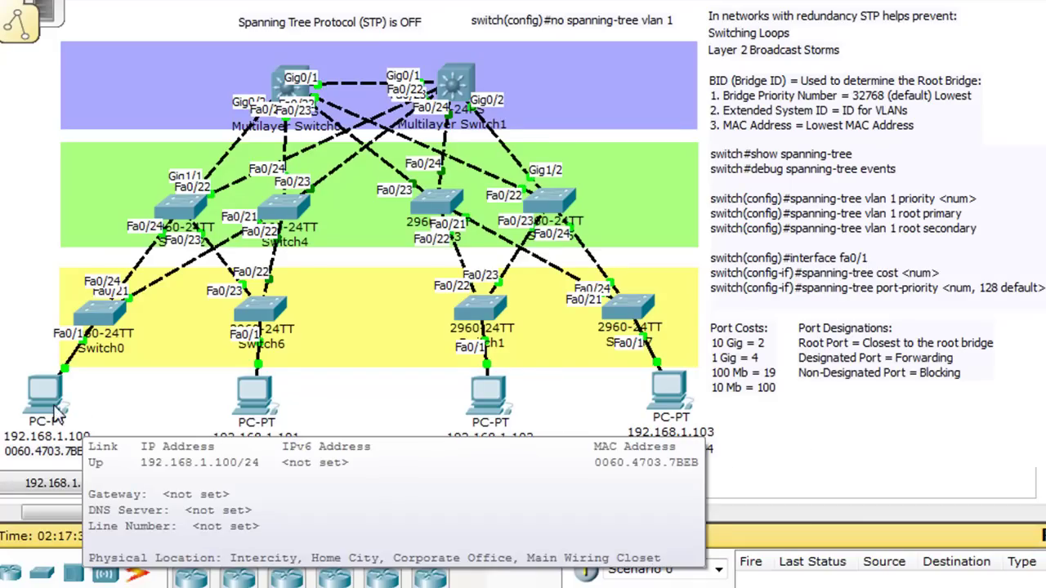
{"action": "left_click", "coordinate": [65, 403]}
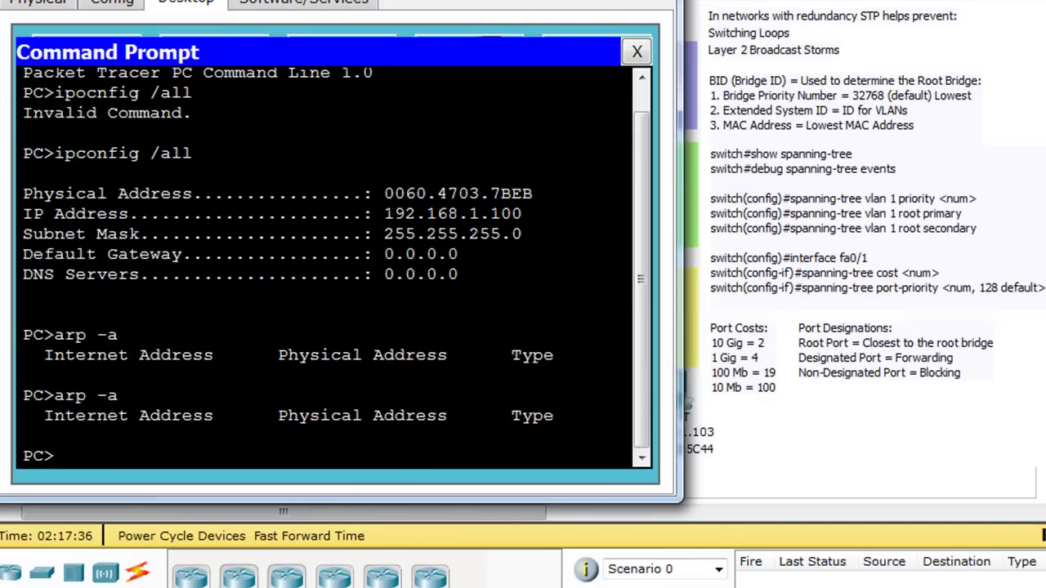
{"action": "key", "text": "alt+F4"}
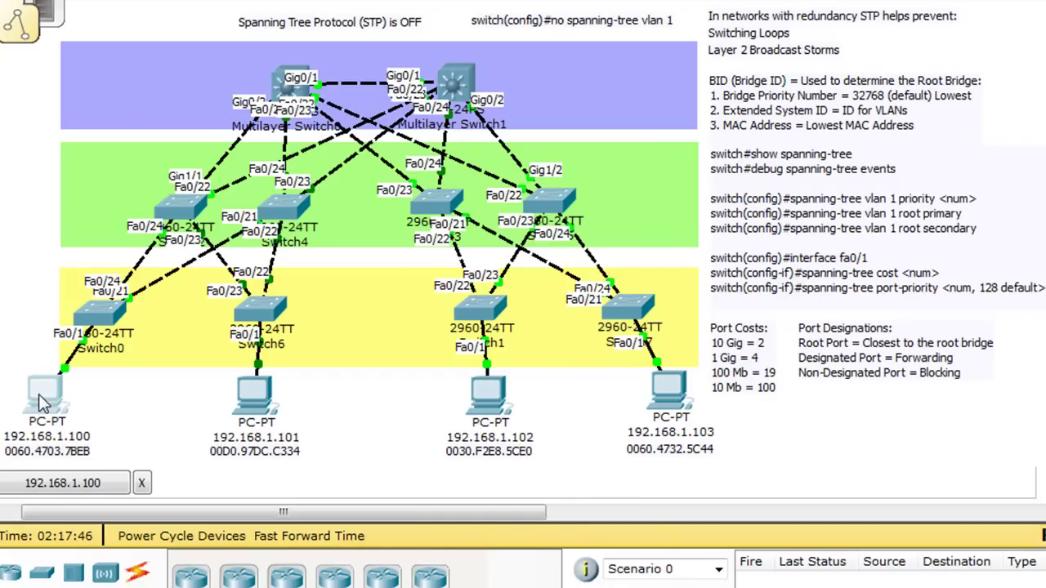
- Survey the STP-off topology's devices, settling on PC 192.168.1.100
{"action": "mouse_move", "coordinate": [39, 396]}
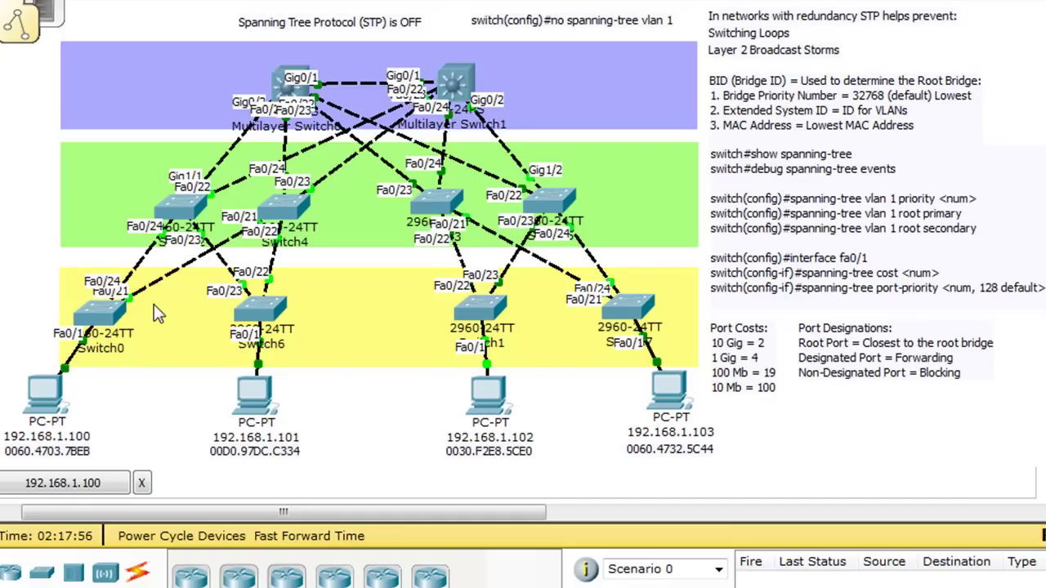
{"action": "mouse_move", "coordinate": [116, 325]}
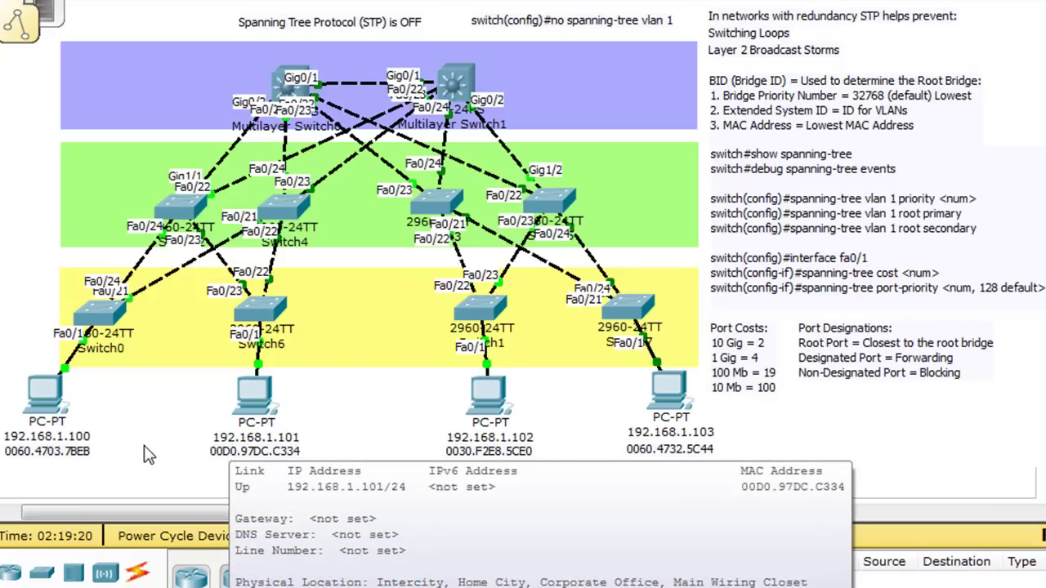
{"action": "mouse_move", "coordinate": [80, 399]}
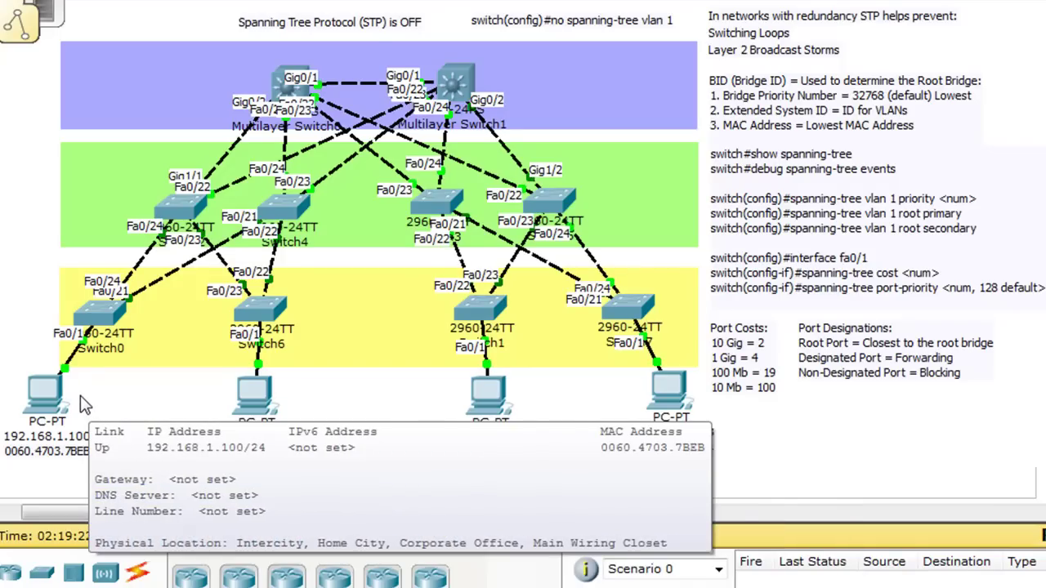
- Reopen PC 192.168.1.100's Command Prompt, run arp -a showing an empty table, then minimize it
{"action": "left_click", "coordinate": [82, 397]}
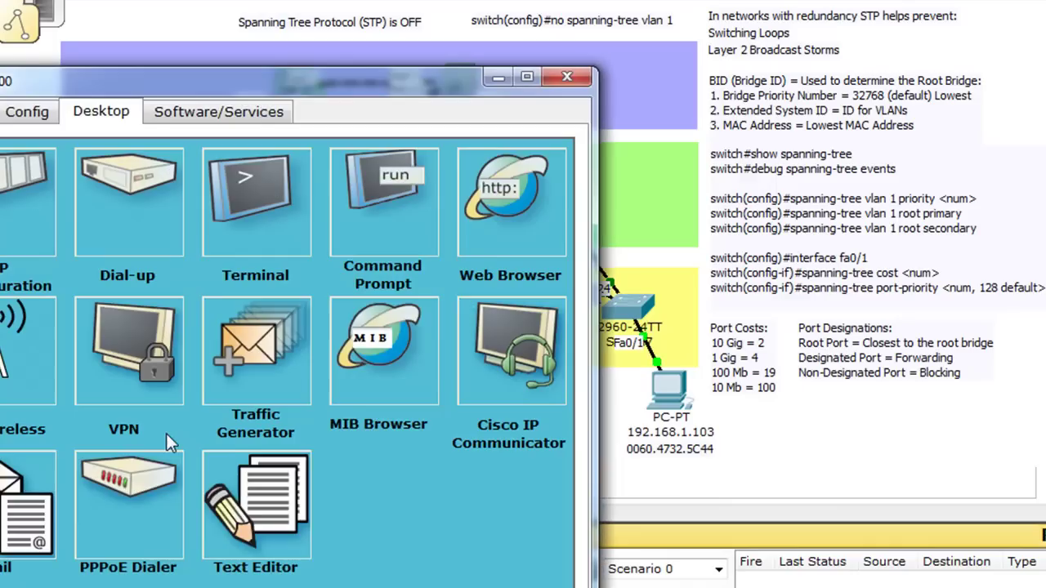
{"action": "left_click", "coordinate": [567, 77]}
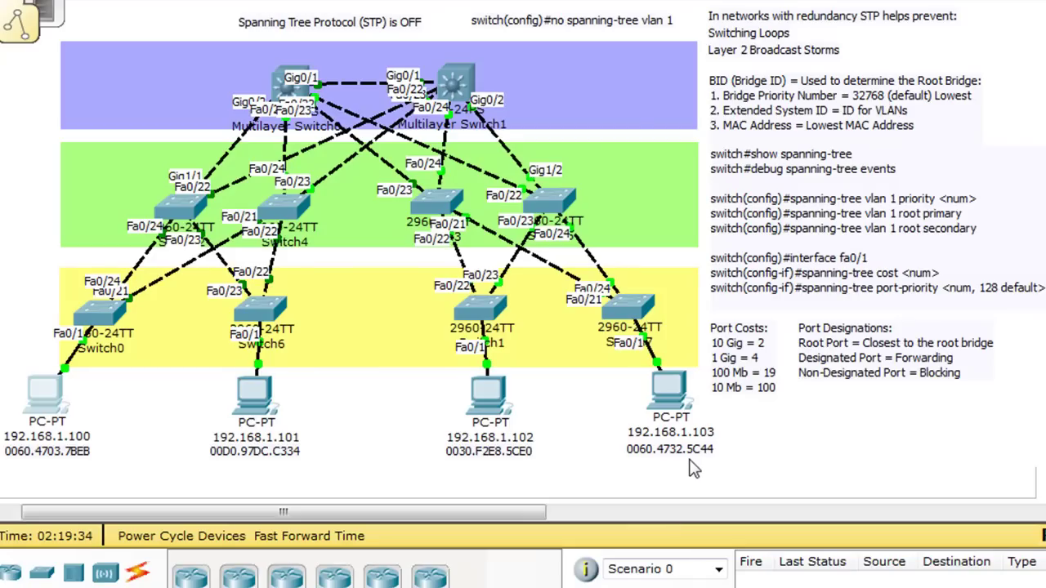
{"action": "mouse_move", "coordinate": [625, 439]}
{"action": "mouse_move", "coordinate": [79, 393]}
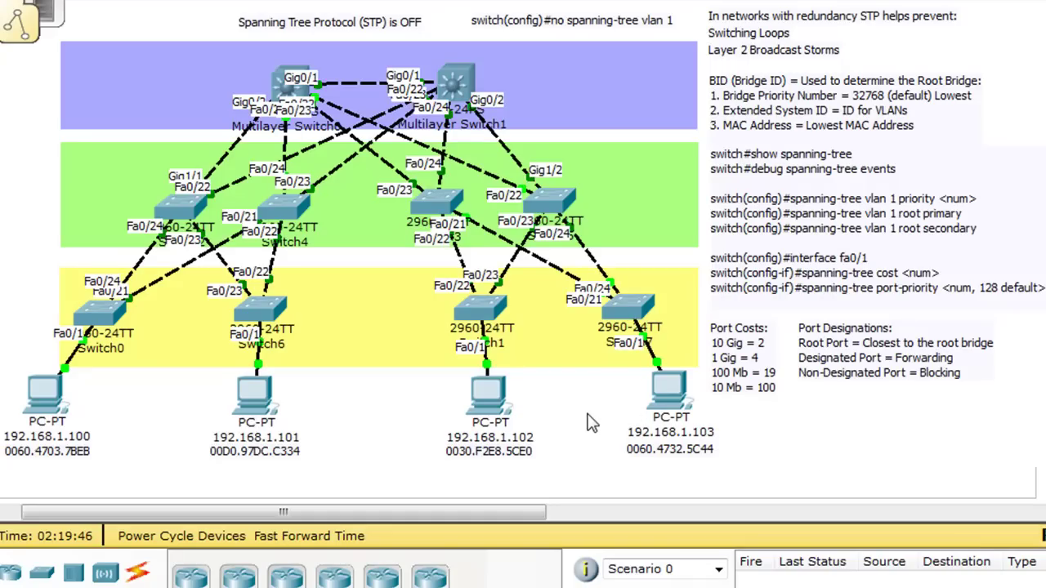
{"action": "left_click", "coordinate": [45, 390]}
{"action": "left_click", "coordinate": [231, 45]}
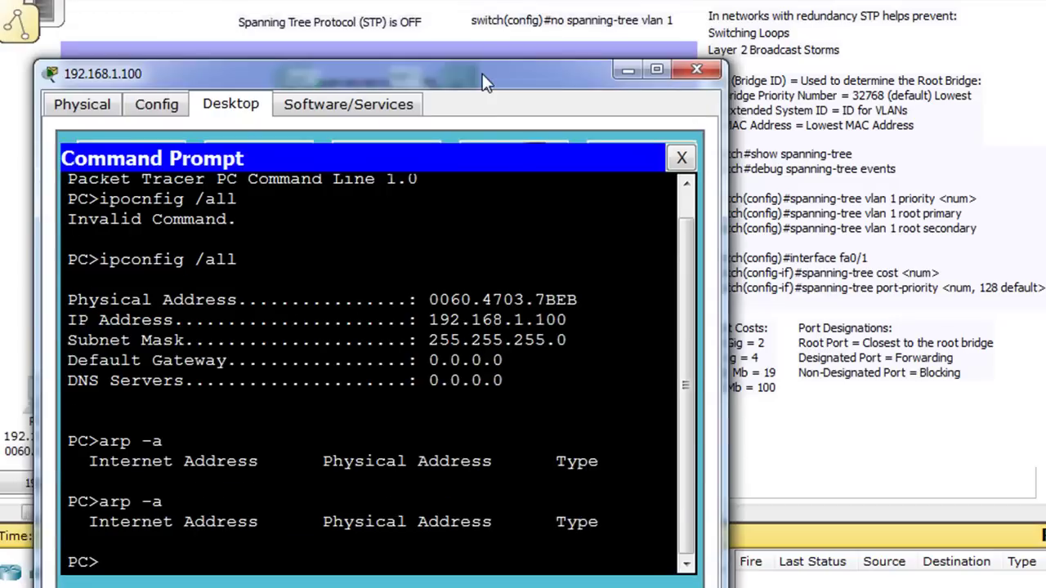
{"action": "left_click_drag", "start_coordinate": [482, 74], "coordinate": [451, 1]}
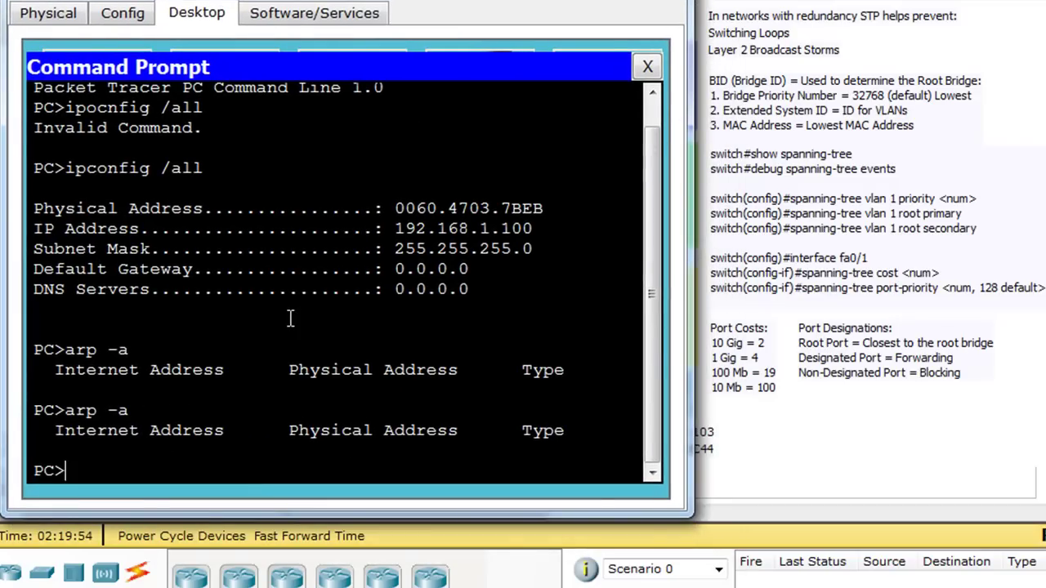
{"action": "key", "text": "Return"}
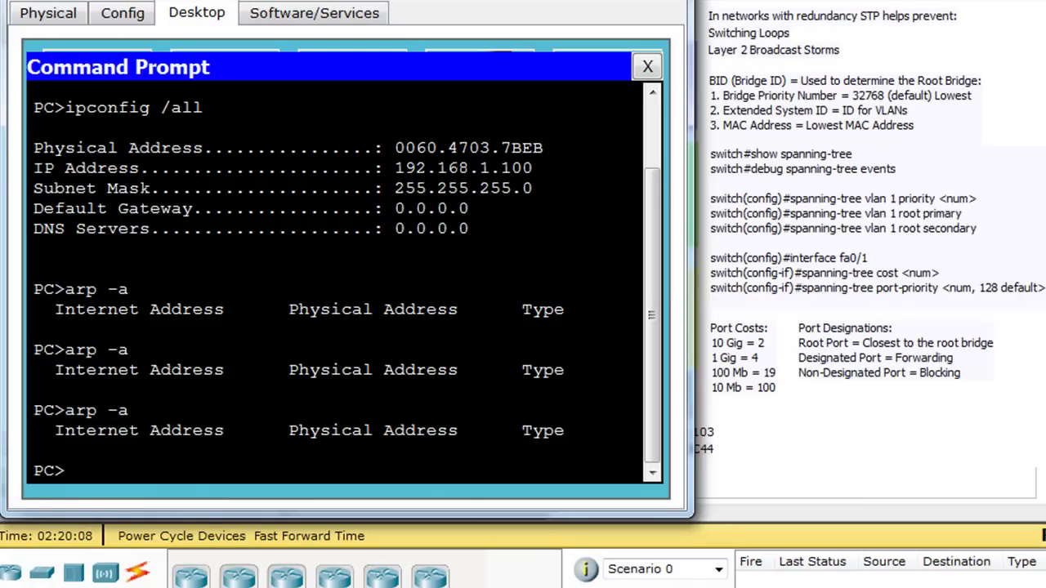
{"action": "left_click", "coordinate": [654, 1]}
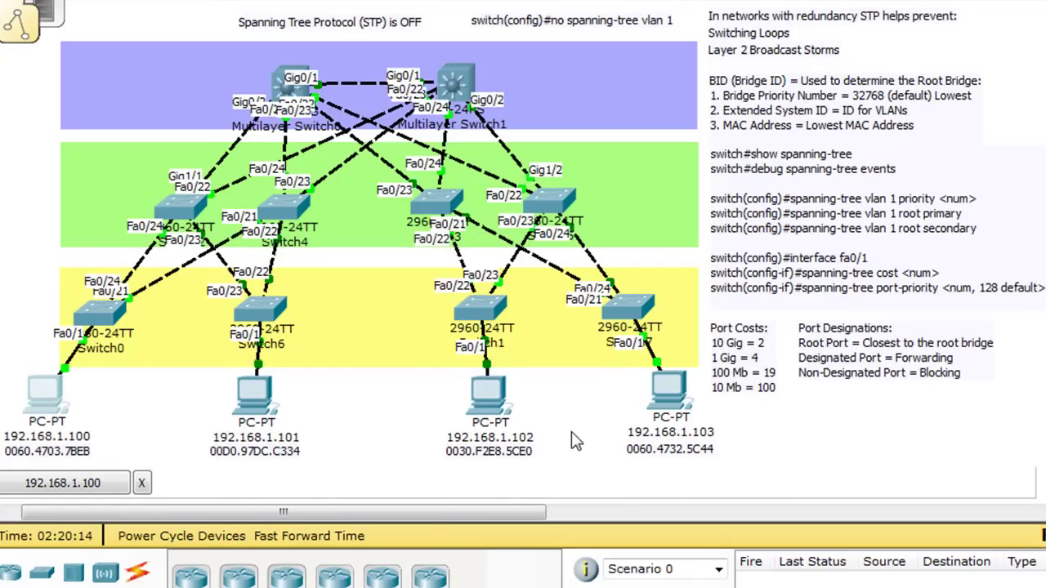
{"action": "mouse_move", "coordinate": [45, 395]}
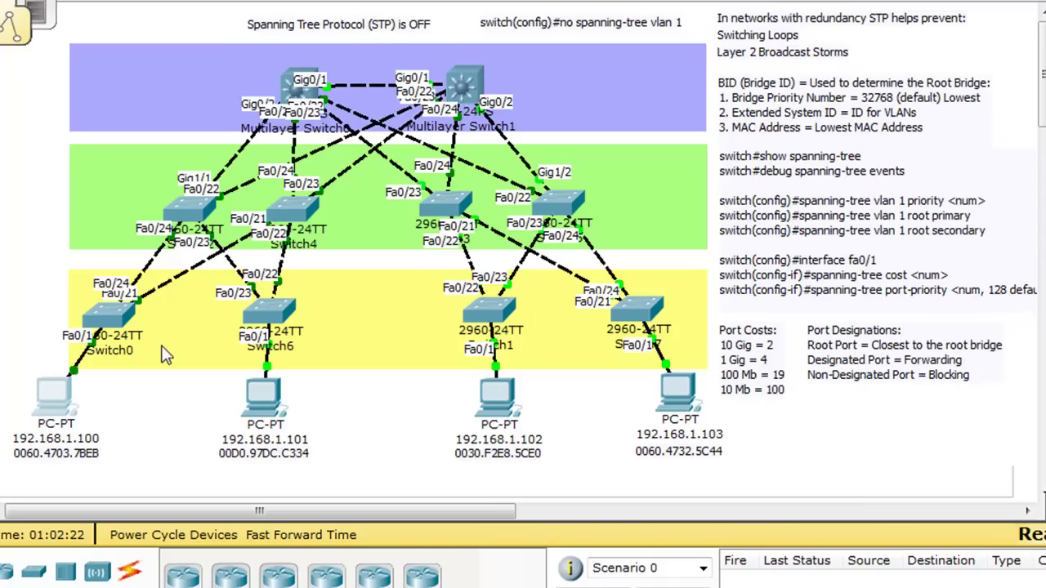
- Open PC0's window, move it aside to view the topology, then switch to its Desktop tab
{"action": "left_click", "coordinate": [56, 404]}
{"action": "left_click_drag", "start_coordinate": [142, 10], "coordinate": [320, 3]}
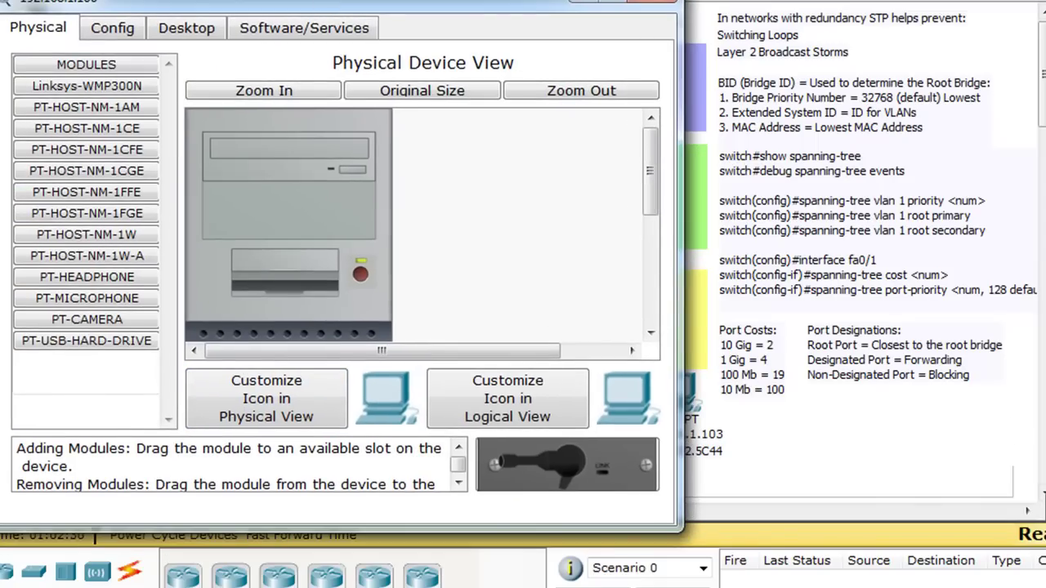
{"action": "left_click_drag", "start_coordinate": [561, 4], "coordinate": [622, 426]}
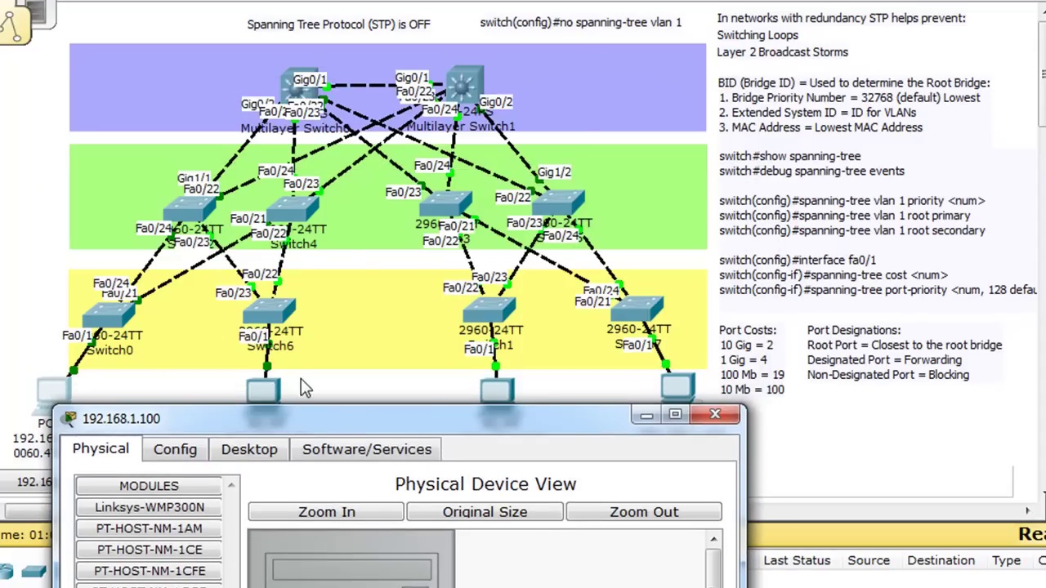
{"action": "left_click_drag", "start_coordinate": [343, 407], "coordinate": [252, 1]}
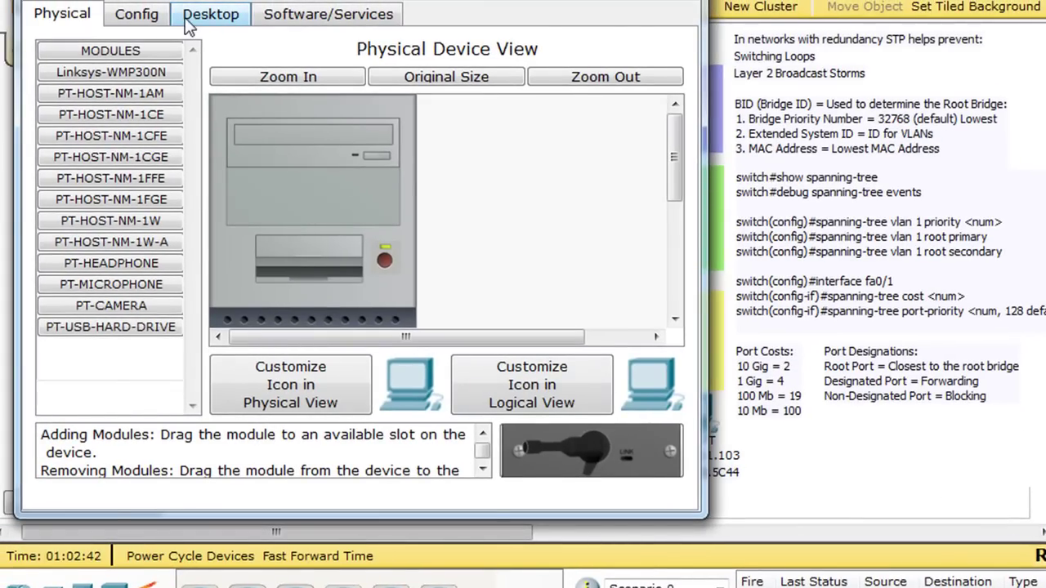
{"action": "left_click", "coordinate": [211, 16]}
- Run arp -a in PC 192.168.1.100's Command Prompt, confirming an empty ARP table, and glance at PC 192.168.1.103
{"action": "left_click", "coordinate": [481, 82]}
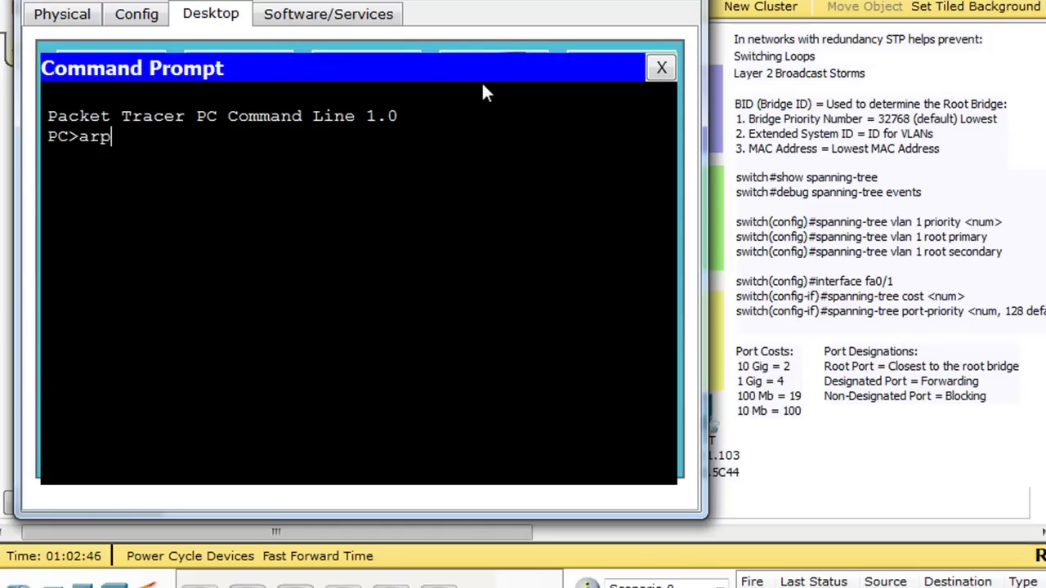
{"action": "key", "text": "Return"}
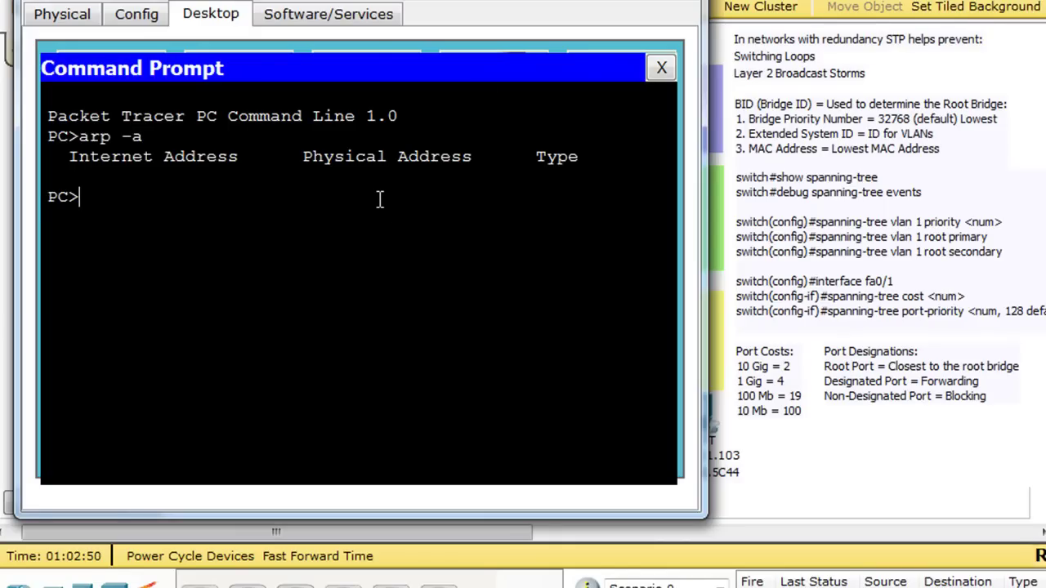
{"action": "left_click_drag", "start_coordinate": [383, 0], "coordinate": [386, 527]}
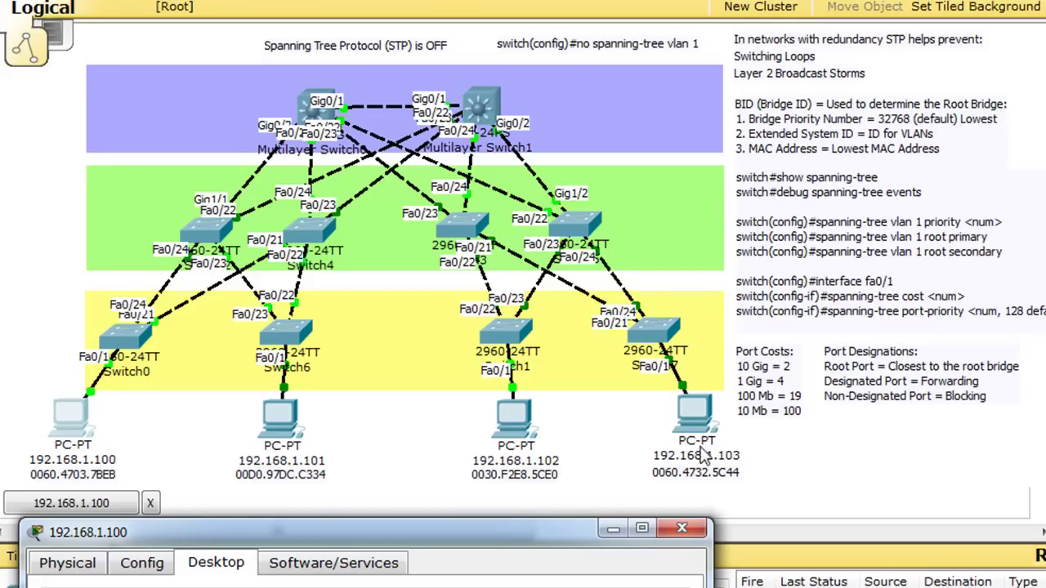
{"action": "left_click_drag", "start_coordinate": [320, 539], "coordinate": [317, 4]}
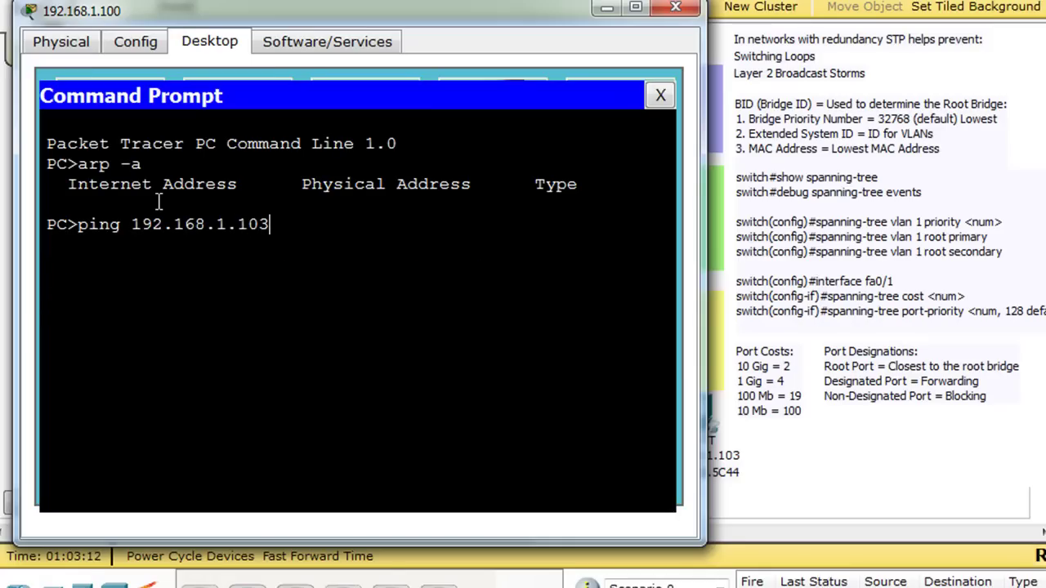
- Ping 192.168.1.103 with STP off; all four requests time out with 100% loss
{"action": "key", "text": "Return"}
{"action": "left_click_drag", "start_coordinate": [429, 18], "coordinate": [424, 17]}
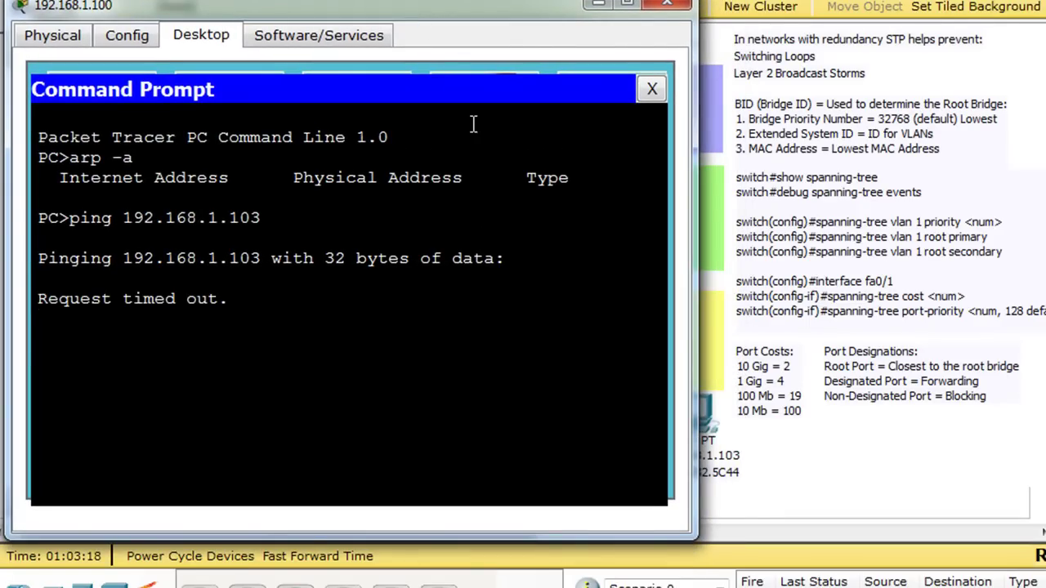
{"action": "left_click_drag", "start_coordinate": [428, 11], "coordinate": [730, 32]}
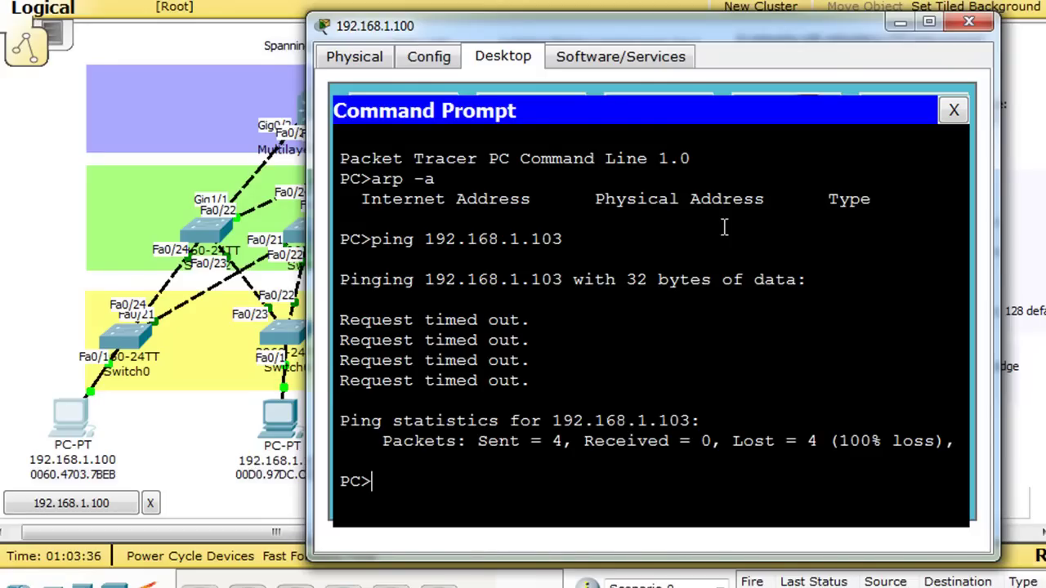
{"action": "left_click_drag", "start_coordinate": [792, 27], "coordinate": [508, 479]}
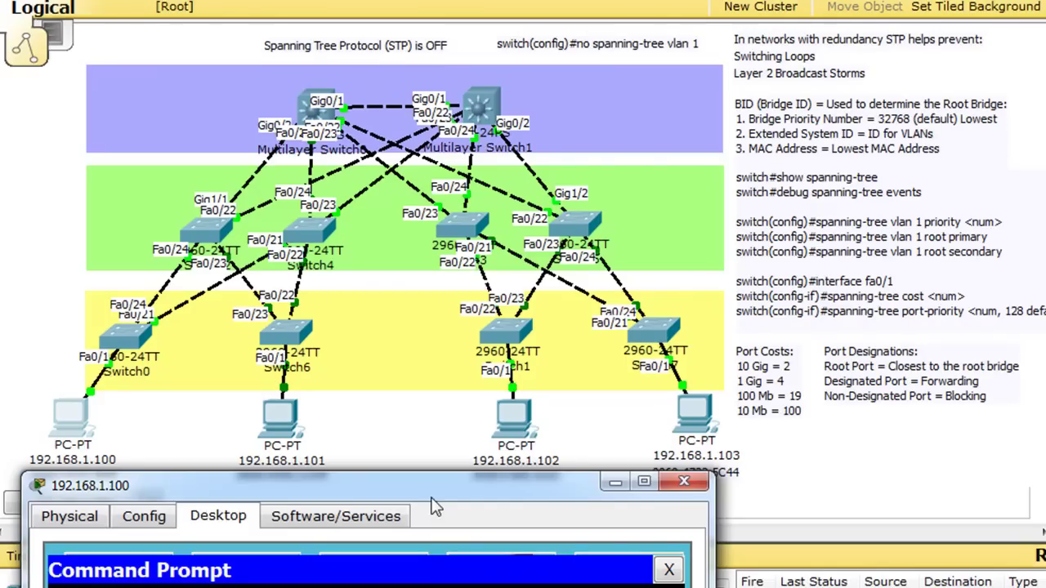
- Minimize PC 192.168.1.100's window to view the STP topology with orange blocking ports
{"action": "left_click_drag", "start_coordinate": [447, 479], "coordinate": [457, 28]}
{"action": "left_click", "coordinate": [626, 30]}
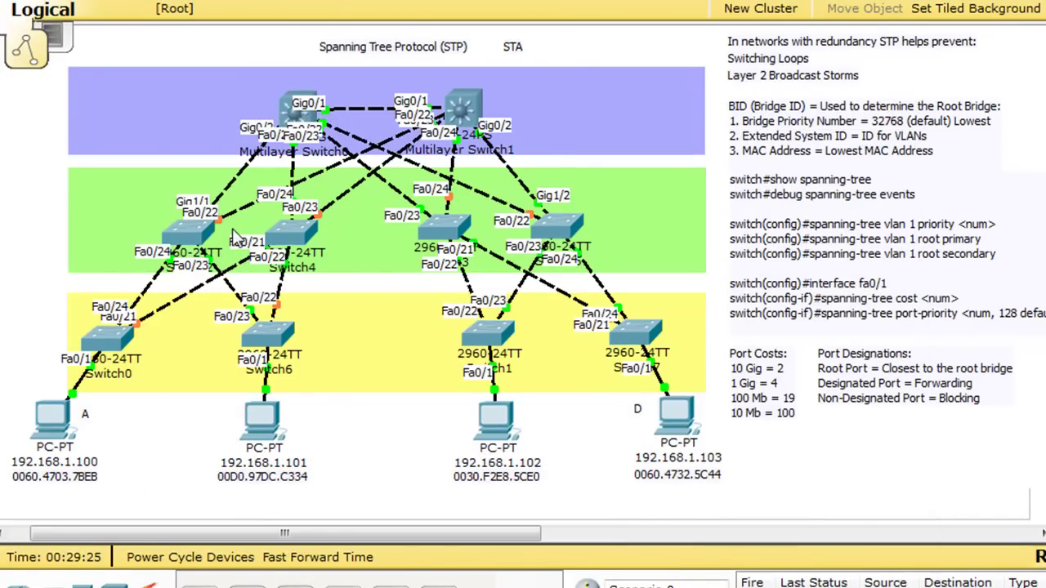
{"action": "mouse_move", "coordinate": [570, 232]}
- Open PC A's Command Prompt on the STP topology and run arp -a, showing an empty table
{"action": "left_click", "coordinate": [51, 431]}
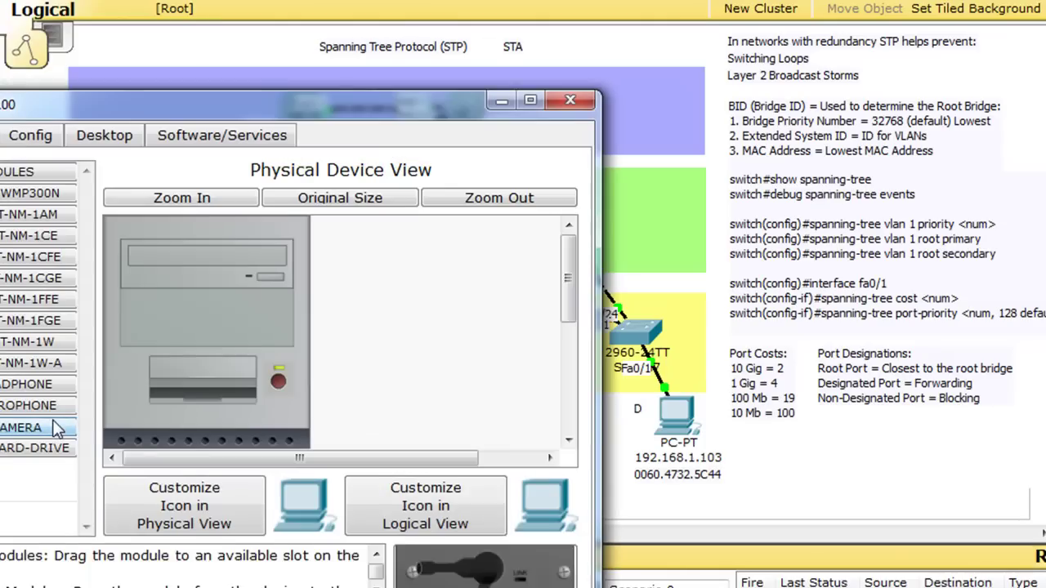
{"action": "left_click_drag", "start_coordinate": [229, 93], "coordinate": [380, 0]}
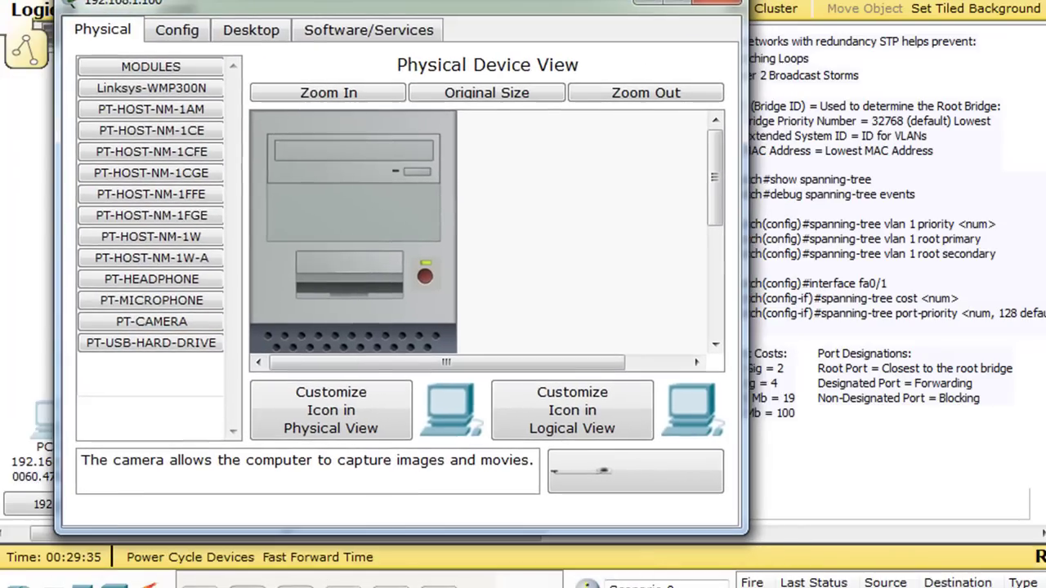
{"action": "left_click", "coordinate": [270, 41]}
{"action": "left_click", "coordinate": [510, 109]}
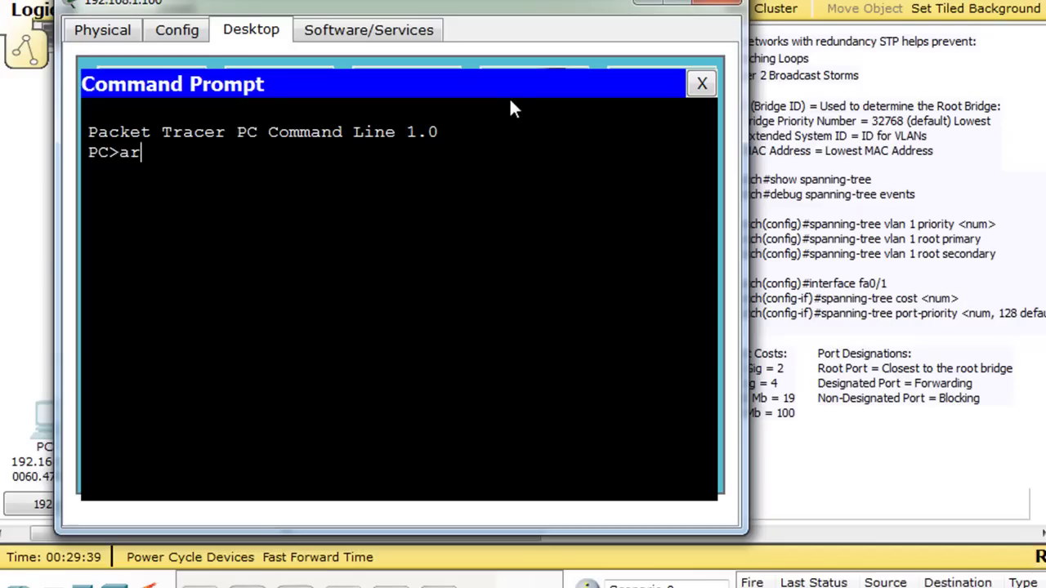
{"action": "type", "text": "arp -a"}
{"action": "key", "text": "Return"}
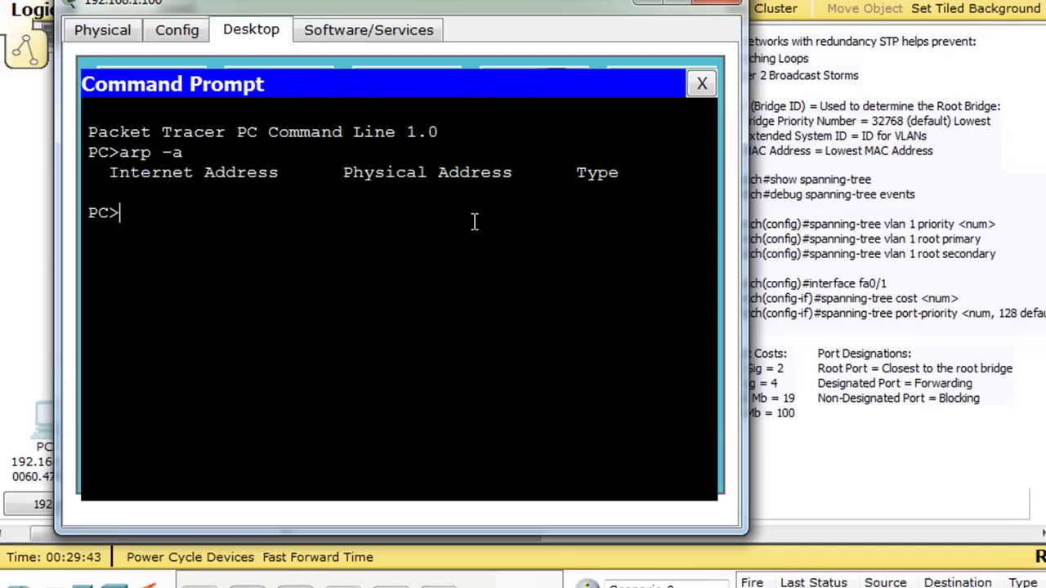
{"action": "left_click_drag", "start_coordinate": [551, 6], "coordinate": [532, 502]}
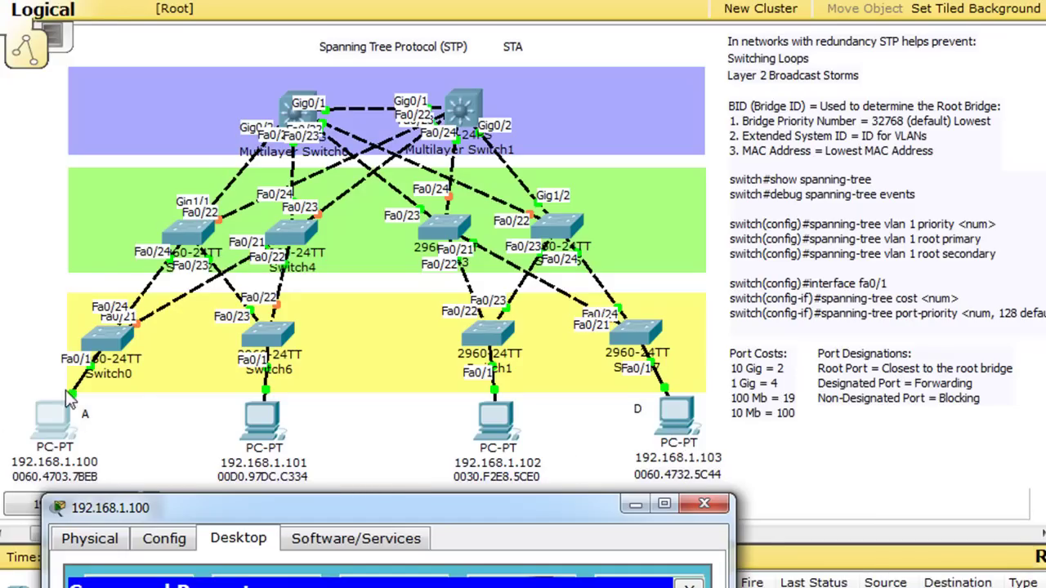
{"action": "left_click_drag", "start_coordinate": [261, 514], "coordinate": [244, 27]}
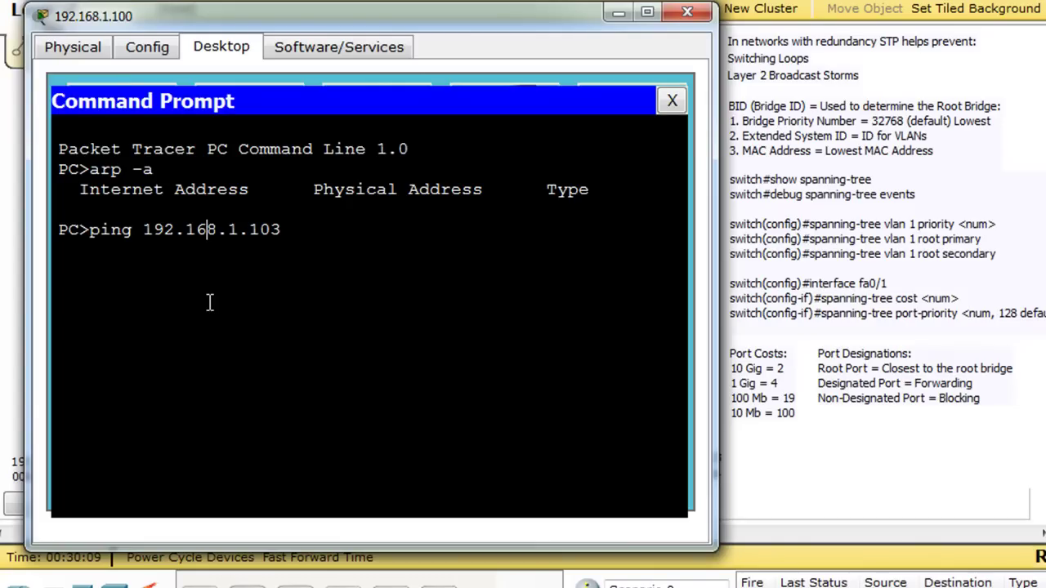
- Run the ping to 192.168.1.103, confirming four replies with 0% loss, then minimize the PC window
{"action": "key", "text": "Return"}
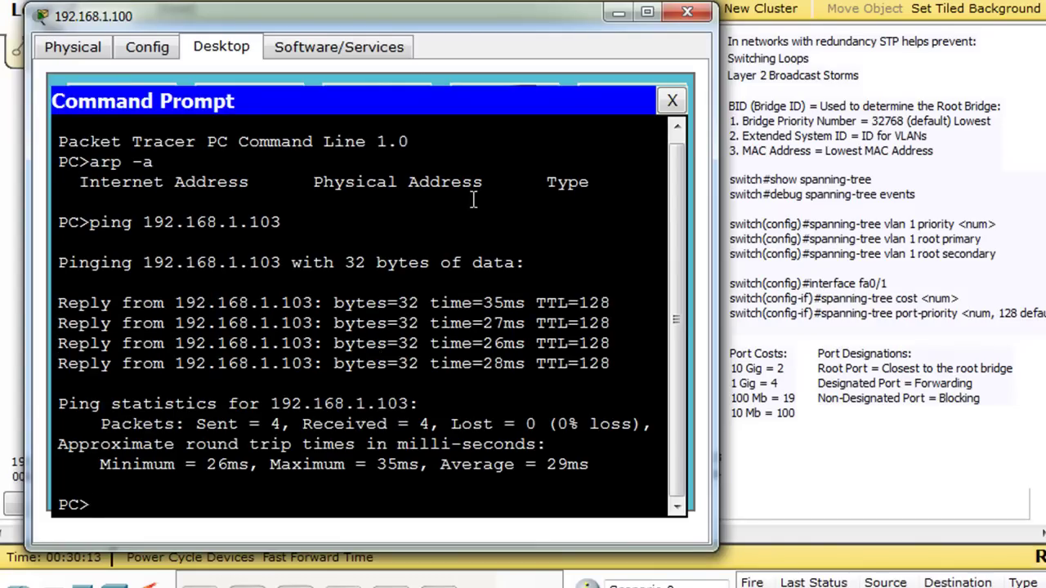
{"action": "left_click", "coordinate": [618, 16]}
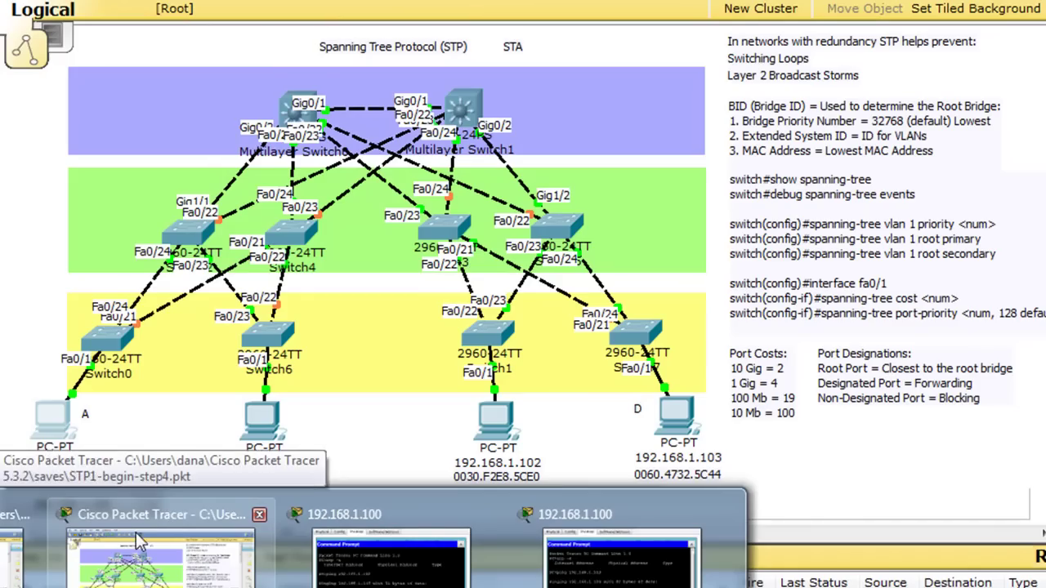
- Restore the STP1-begin-step4.pkt window from the taskbar to show the labeled spanning-tree topology
{"action": "left_click", "coordinate": [139, 541]}
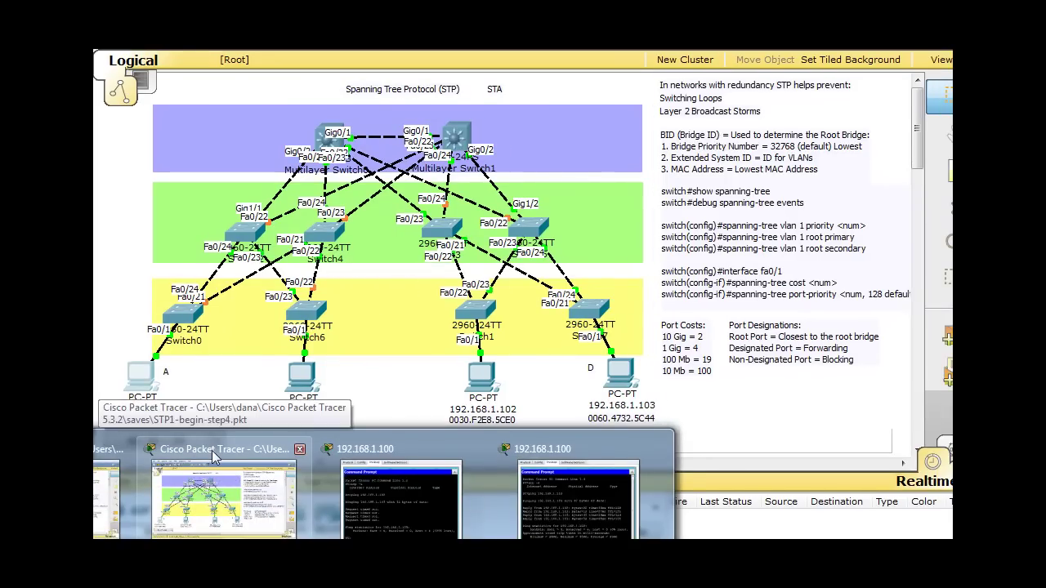
{"action": "left_click", "coordinate": [212, 450]}
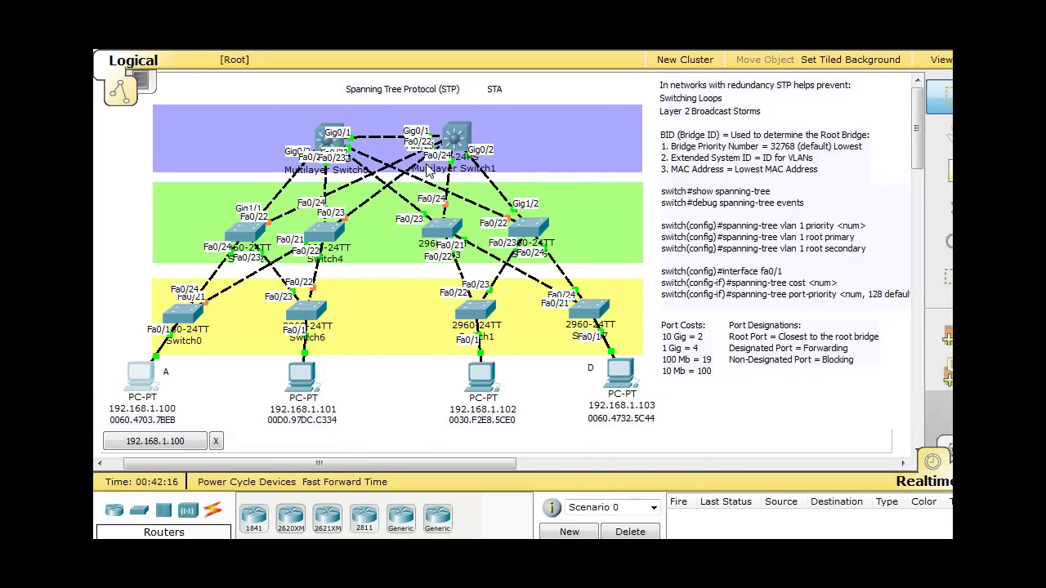